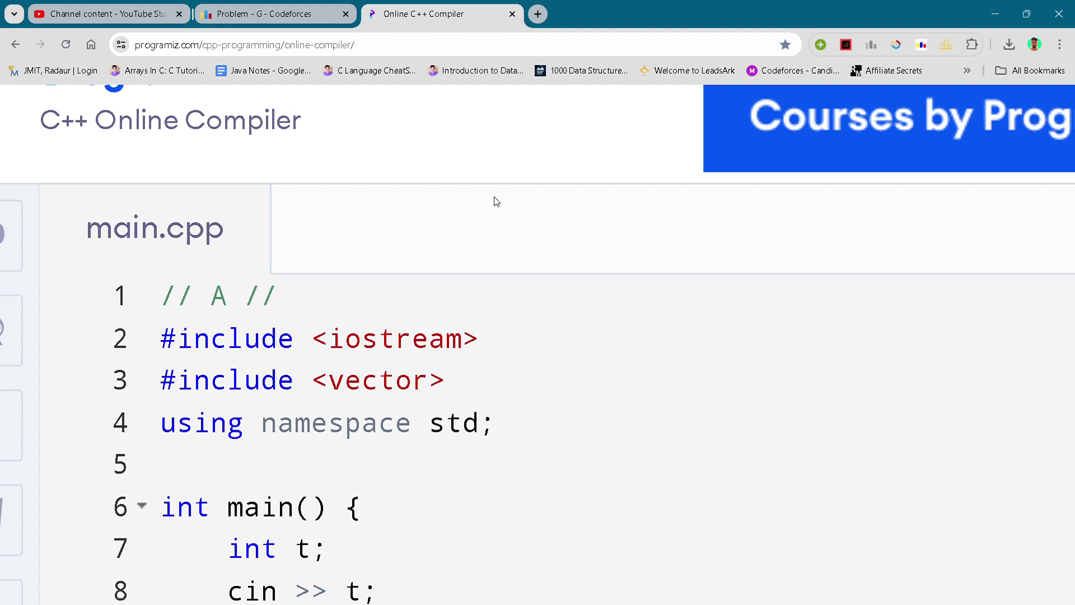
pyautogui.scroll(-1, 494, 201)
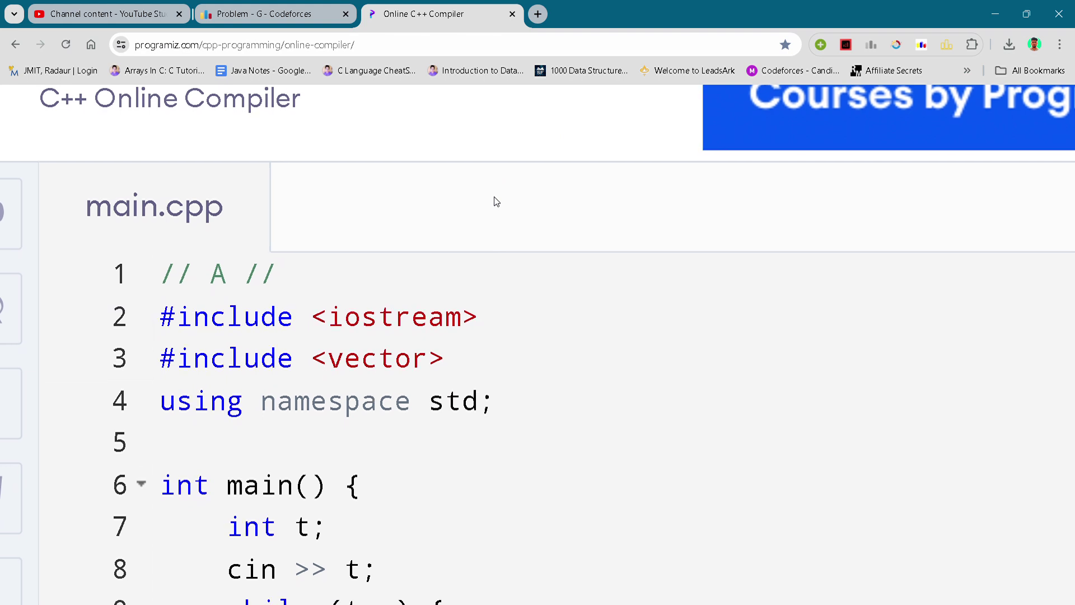
pyautogui.scroll(-1, 494, 201)
pyautogui.click(507, 372)
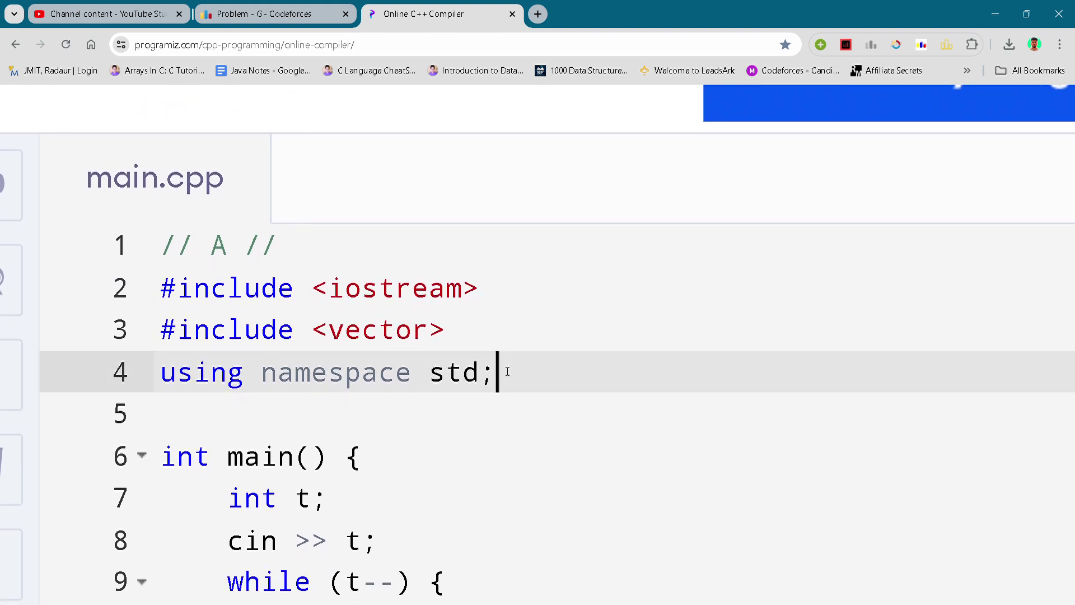
pyautogui.scroll(-1, 507, 372)
pyautogui.scroll(-1, 578, 182)
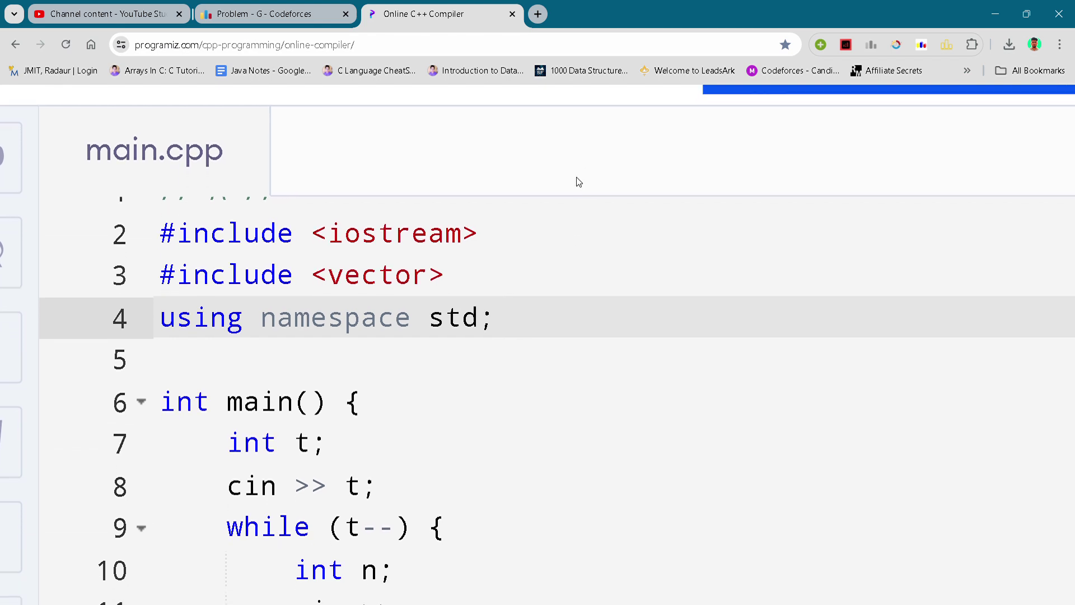
pyautogui.click(554, 233)
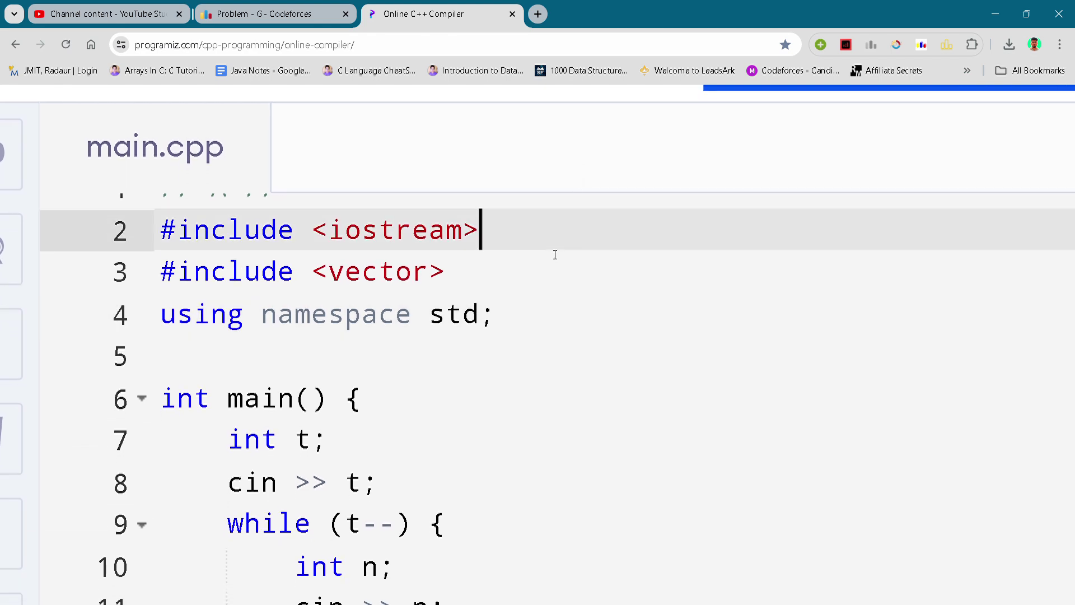
pyautogui.scroll(-1, 554, 256)
pyautogui.scroll(-1, 555, 256)
pyautogui.scroll(-1, 600, 186)
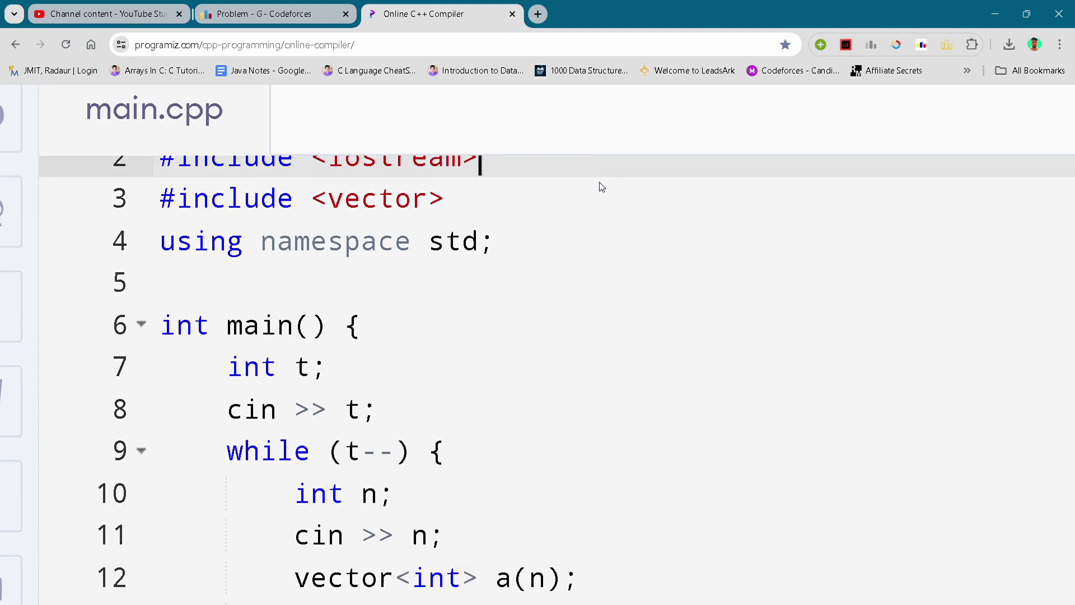
pyautogui.click(568, 261)
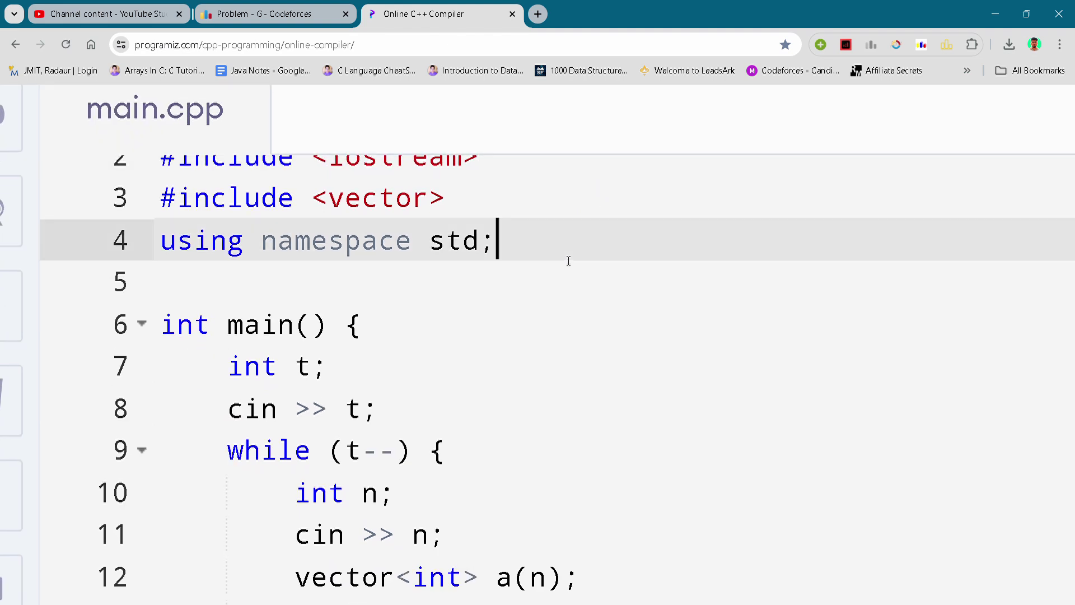
pyautogui.scroll(-1, 568, 262)
pyautogui.click(569, 262)
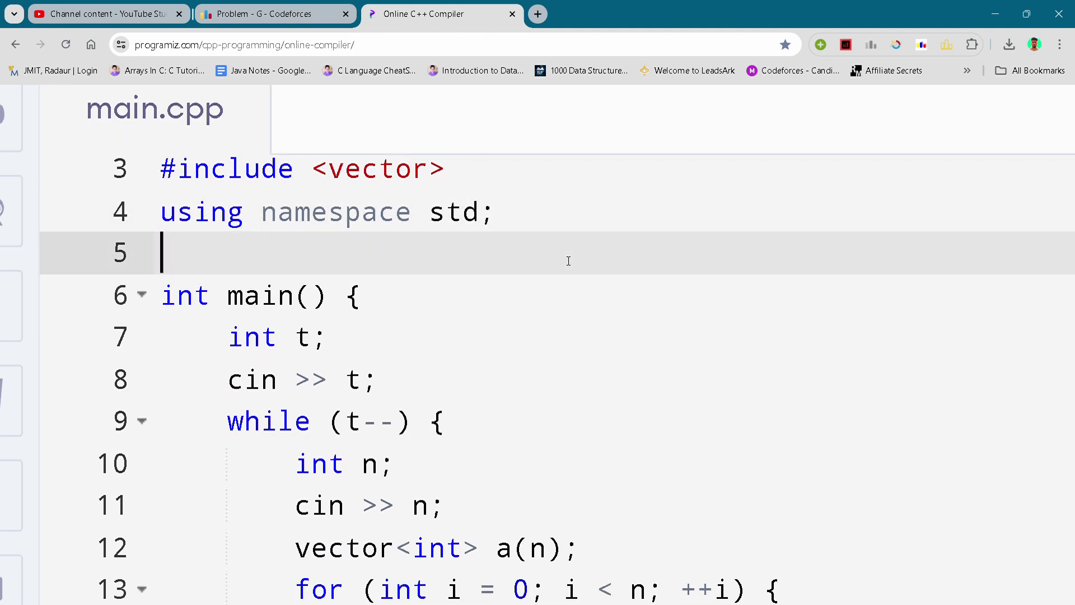
pyautogui.scroll(-1, 568, 262)
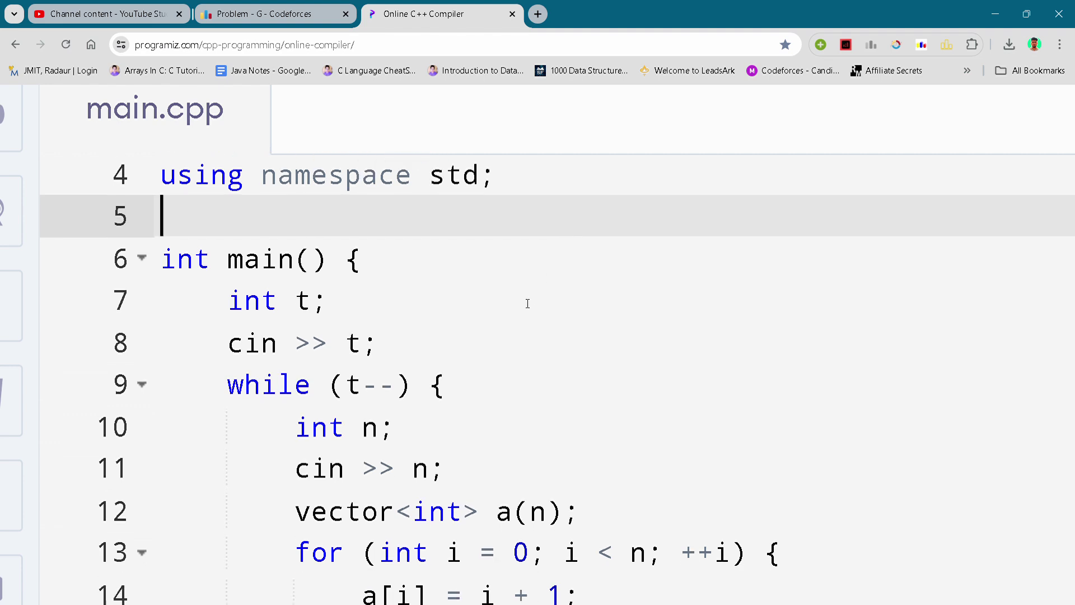
pyautogui.click(527, 303)
pyautogui.click(517, 330)
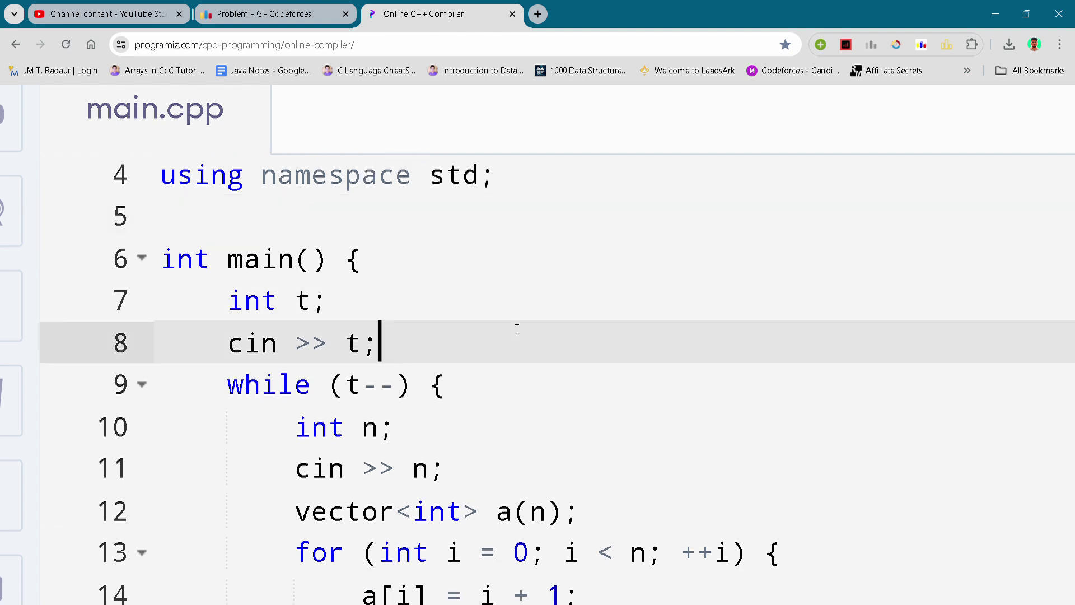
pyautogui.scroll(-1, 516, 331)
pyautogui.click(493, 363)
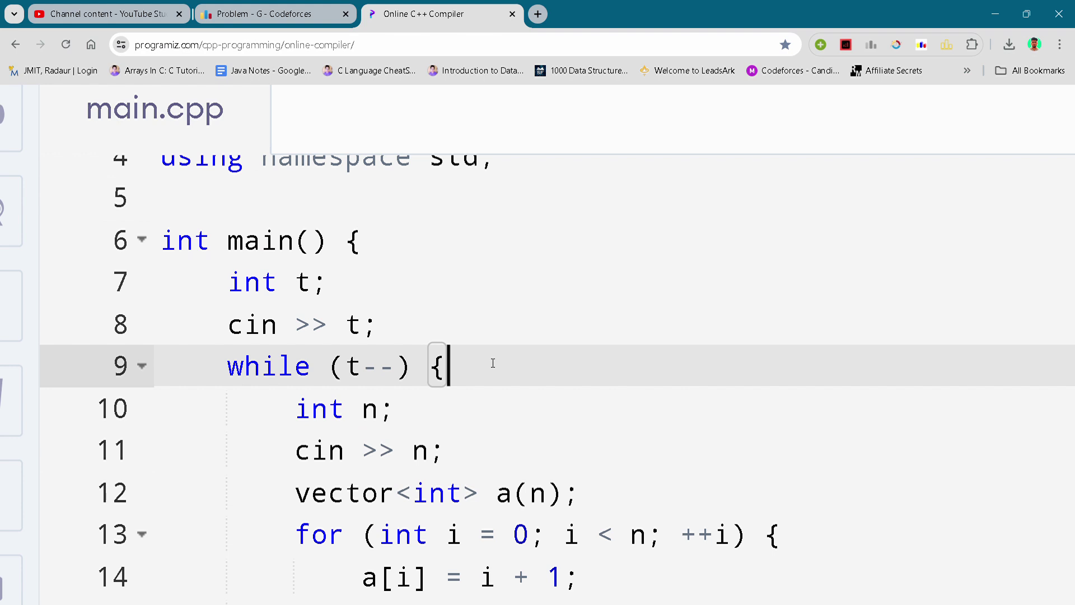
pyautogui.scroll(-1, 493, 363)
pyautogui.click(494, 370)
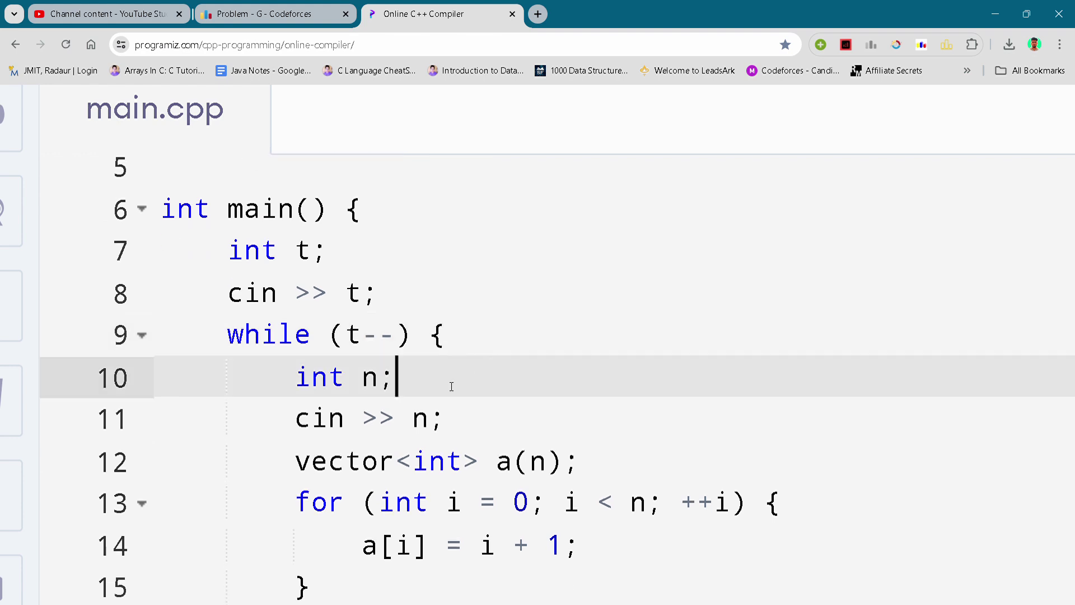
pyautogui.scroll(-1, 451, 385)
pyautogui.click(485, 396)
pyautogui.scroll(-1, 485, 397)
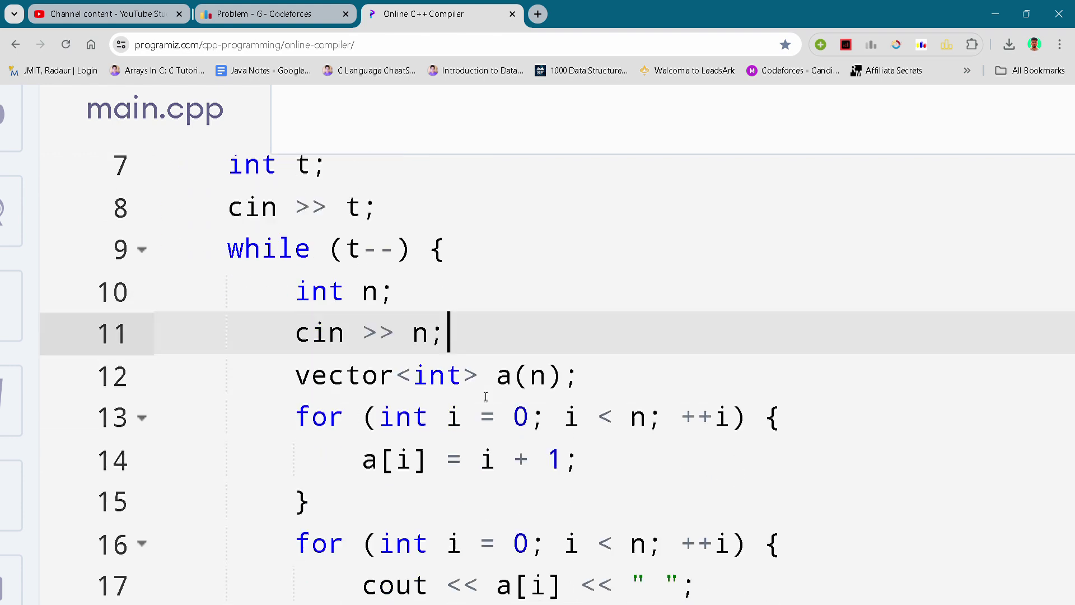
pyautogui.click(484, 396)
pyautogui.scroll(-1, 484, 397)
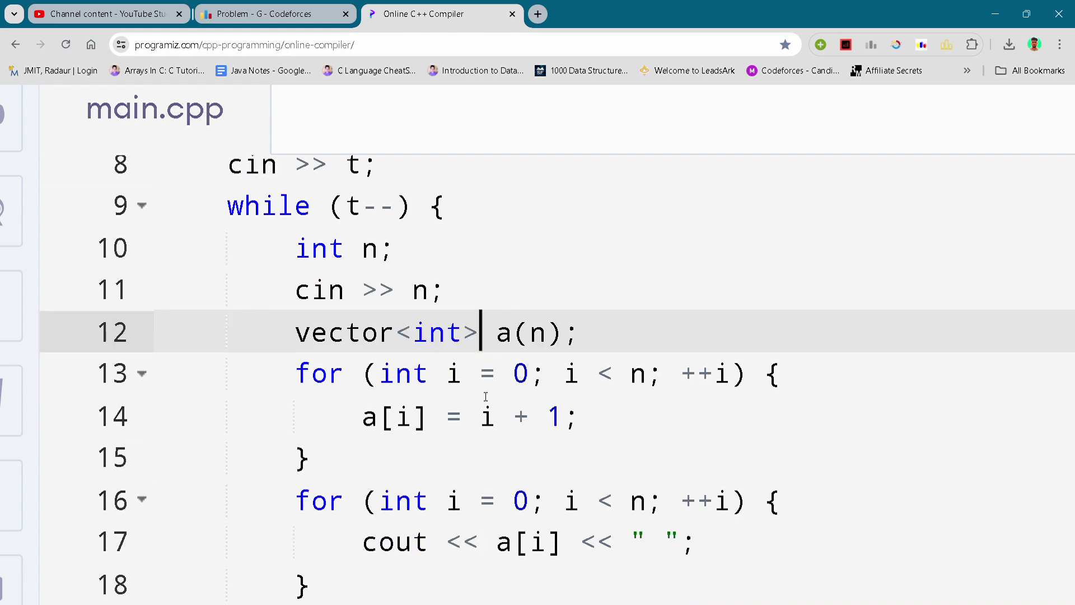
pyautogui.scroll(-1, 485, 396)
pyautogui.scroll(-1, 485, 396)
pyautogui.scroll(-1, 485, 396)
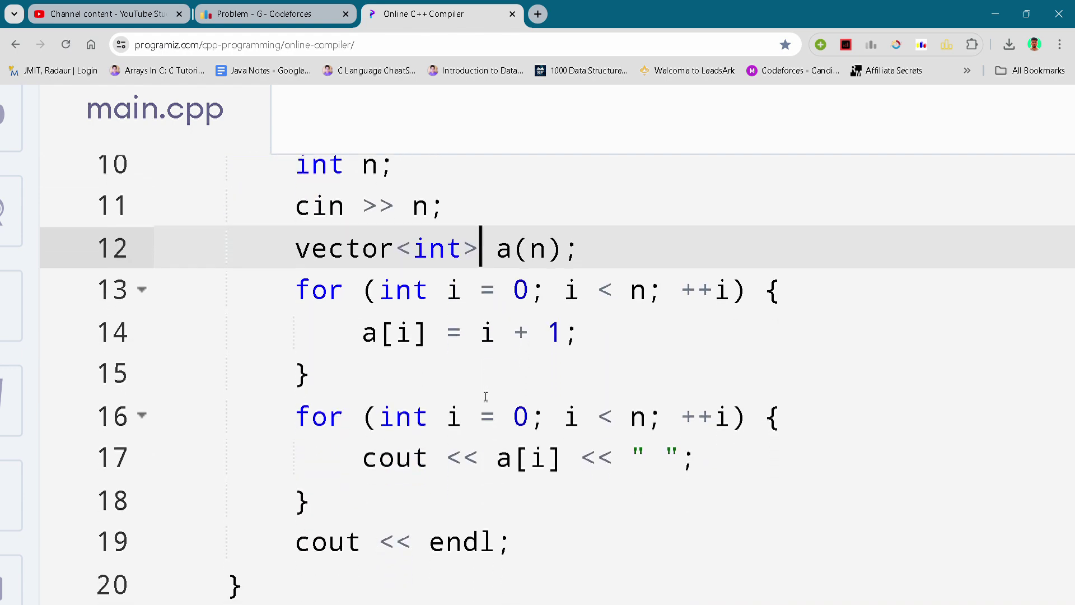
pyautogui.scroll(-3, 485, 397)
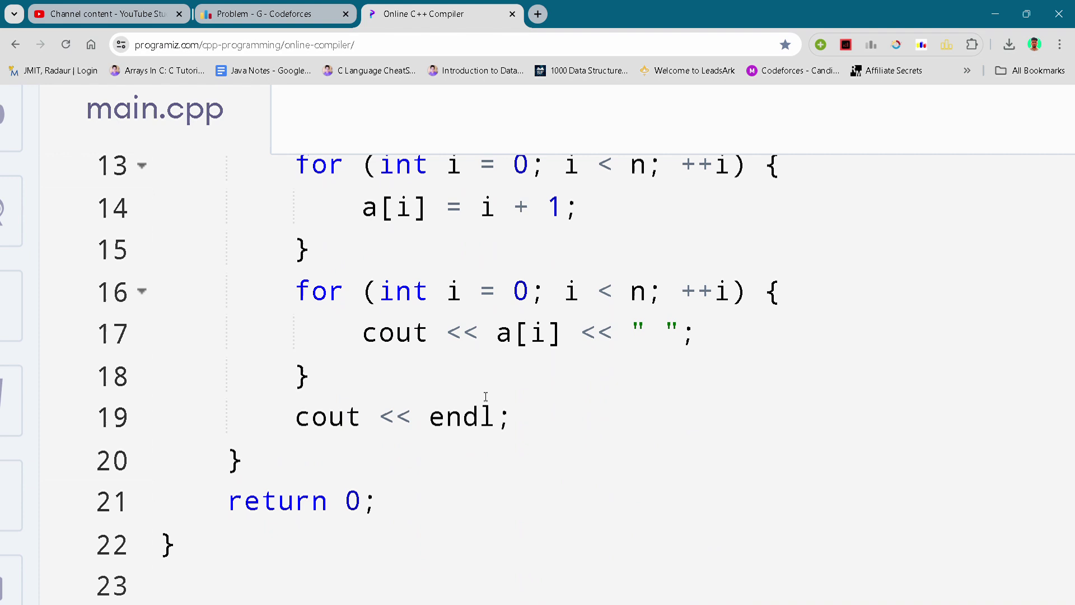